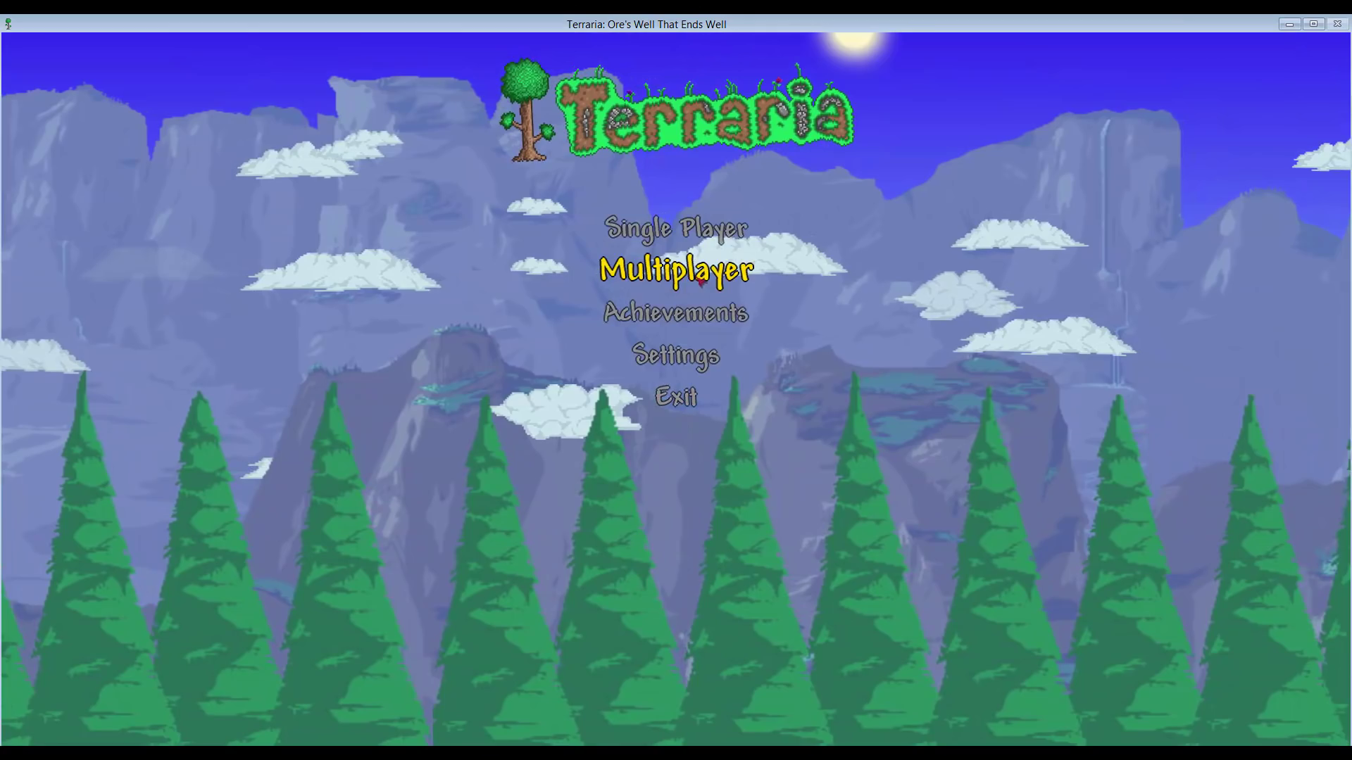
- Host World 1 with the existing character as an invite-only server with no password
{"action": "left_click", "coordinate": [699, 281]}
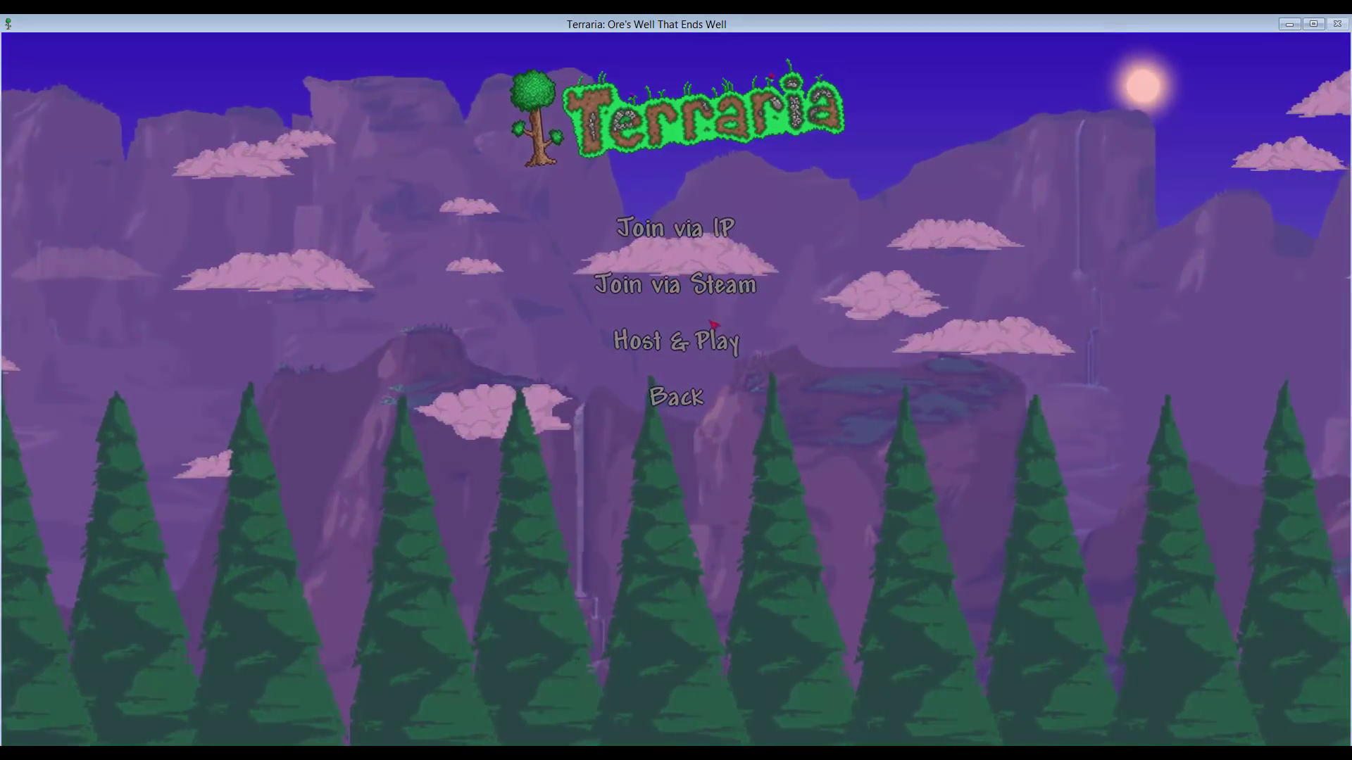
{"action": "left_click", "coordinate": [699, 340]}
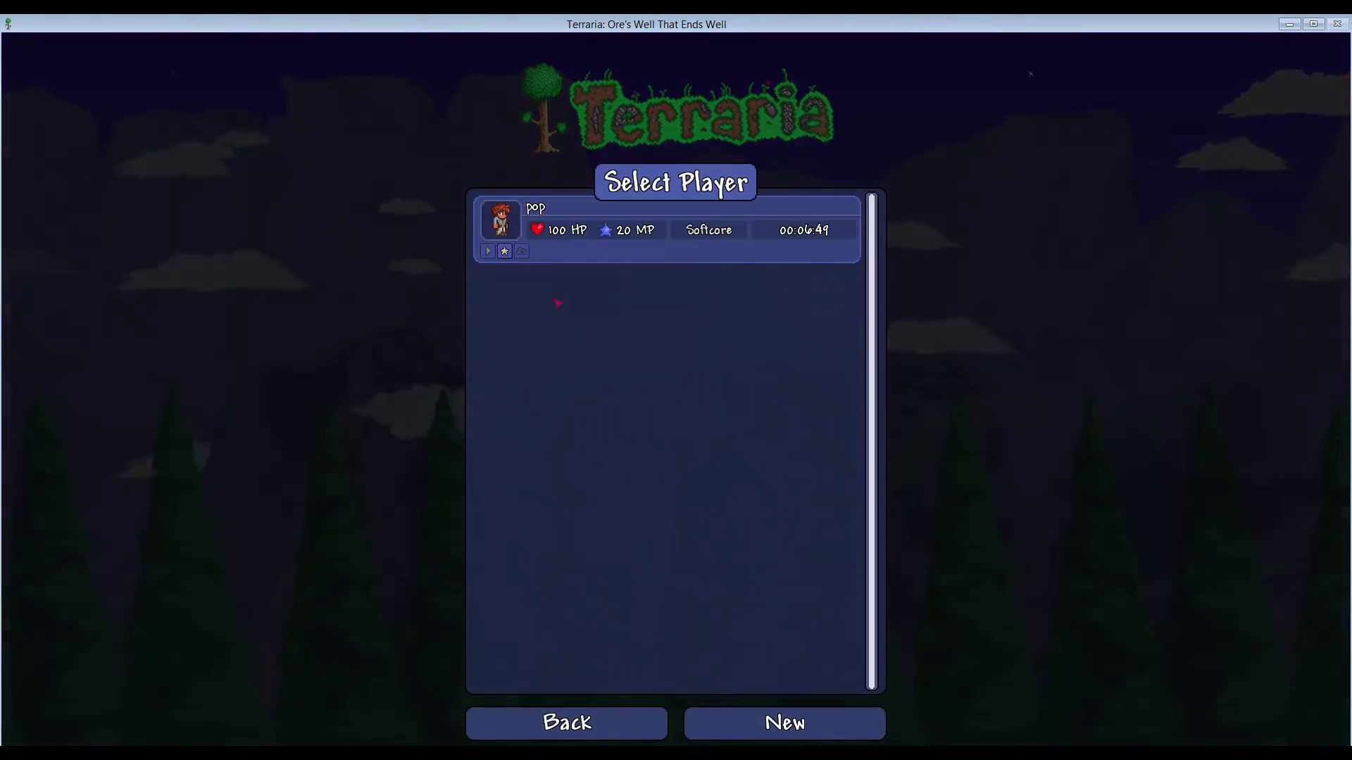
{"action": "left_click", "coordinate": [489, 251]}
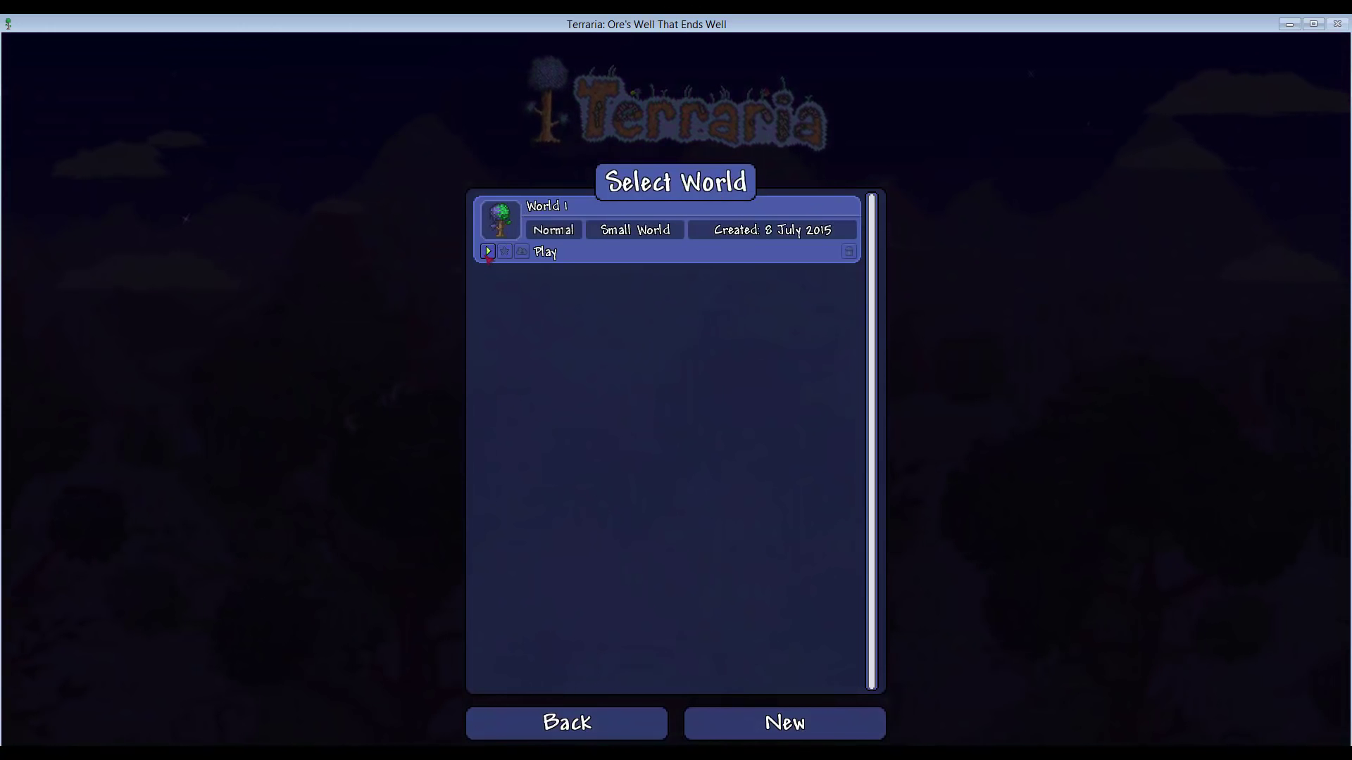
{"action": "left_click", "coordinate": [488, 251]}
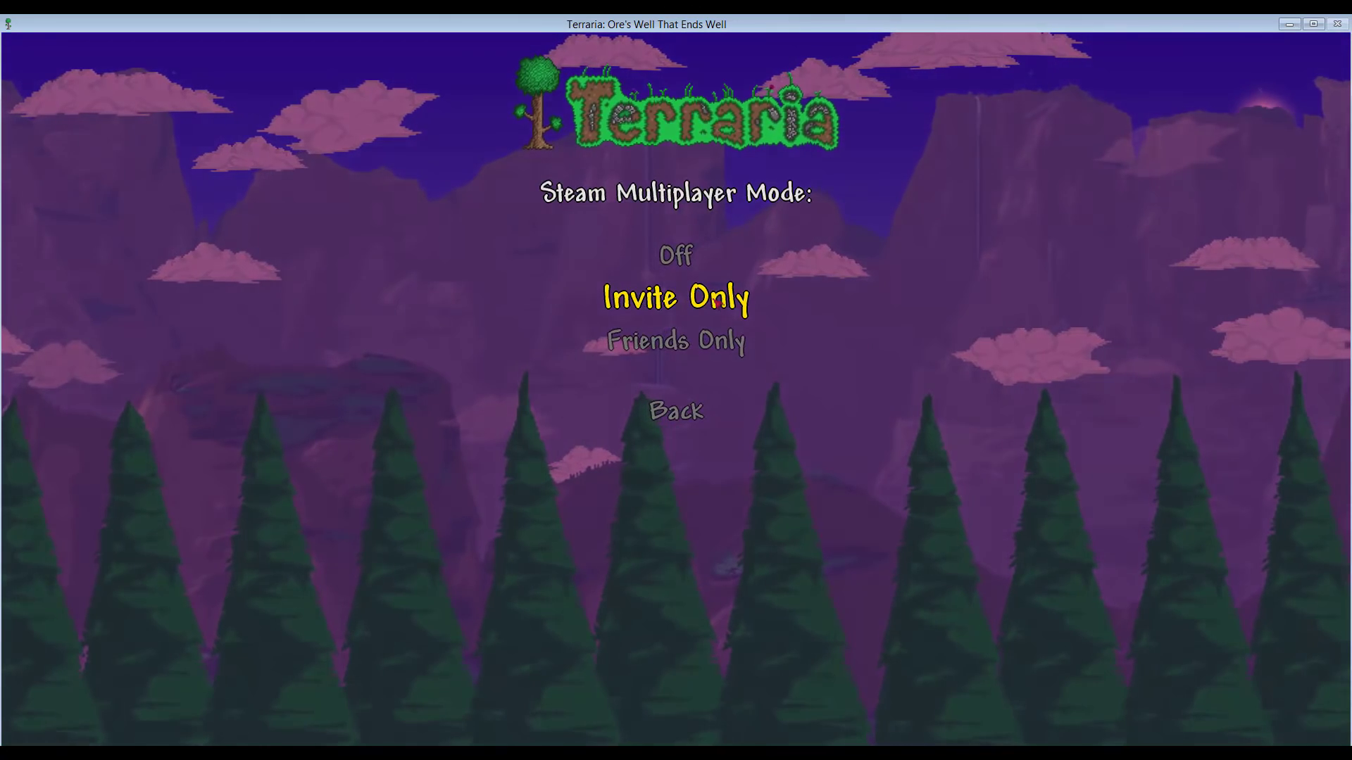
{"action": "left_click", "coordinate": [715, 302]}
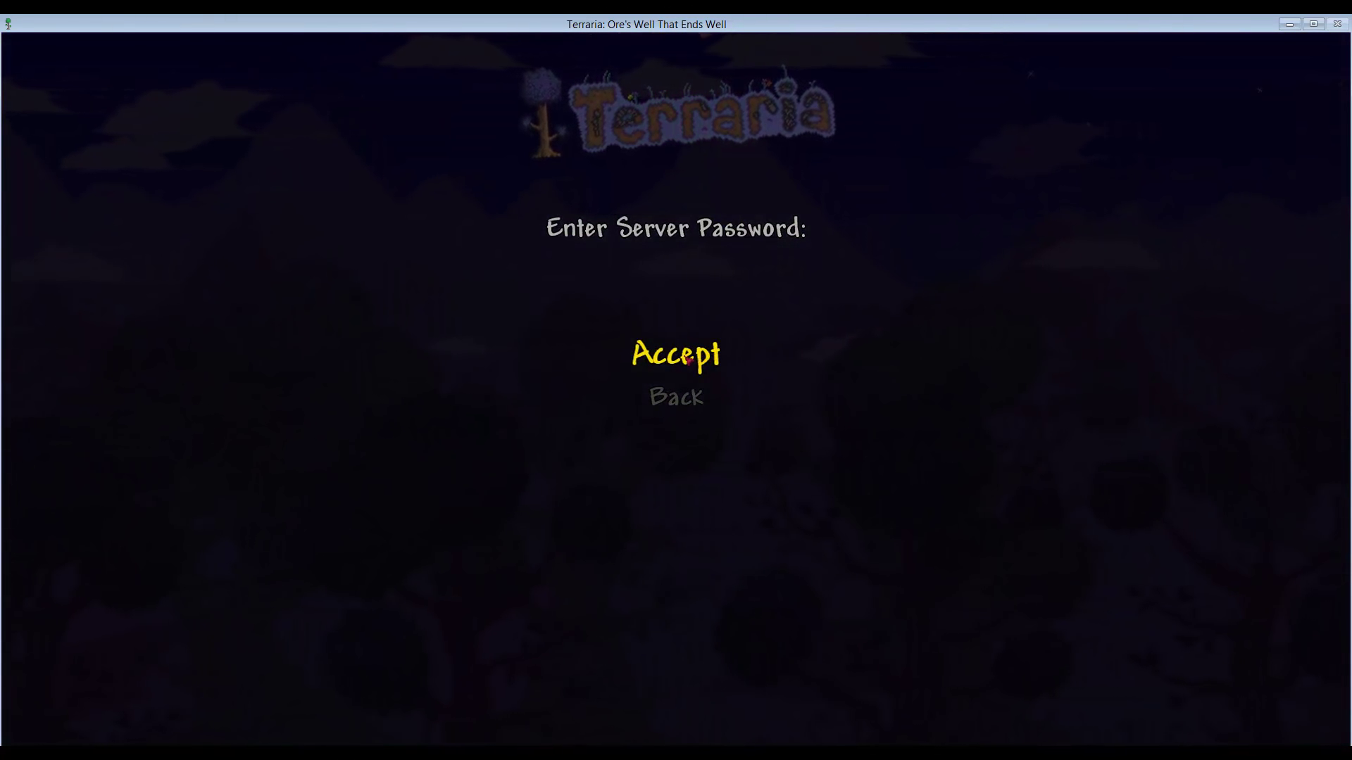
{"action": "left_click", "coordinate": [688, 360]}
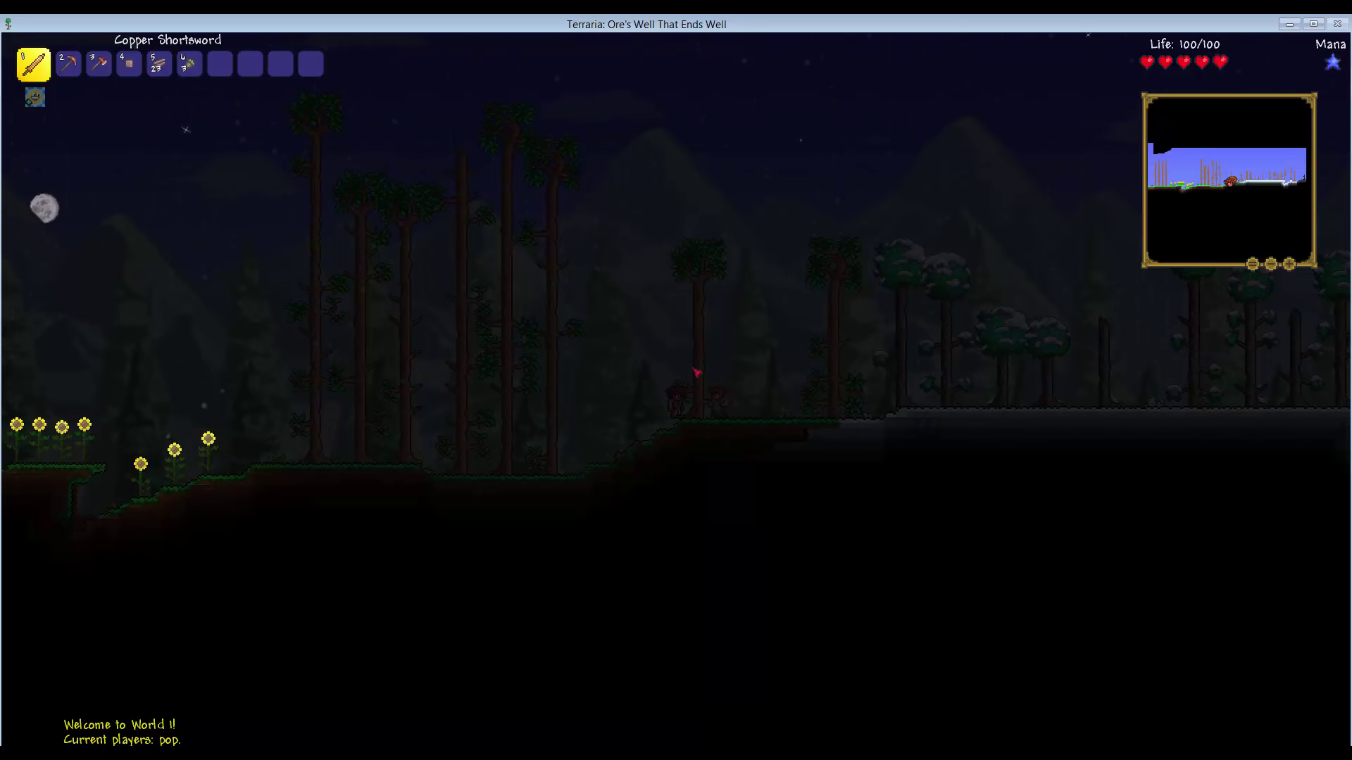
- Check the video settings from the inventory's settings menu, then close the inventory
{"action": "key", "text": "Escape"}
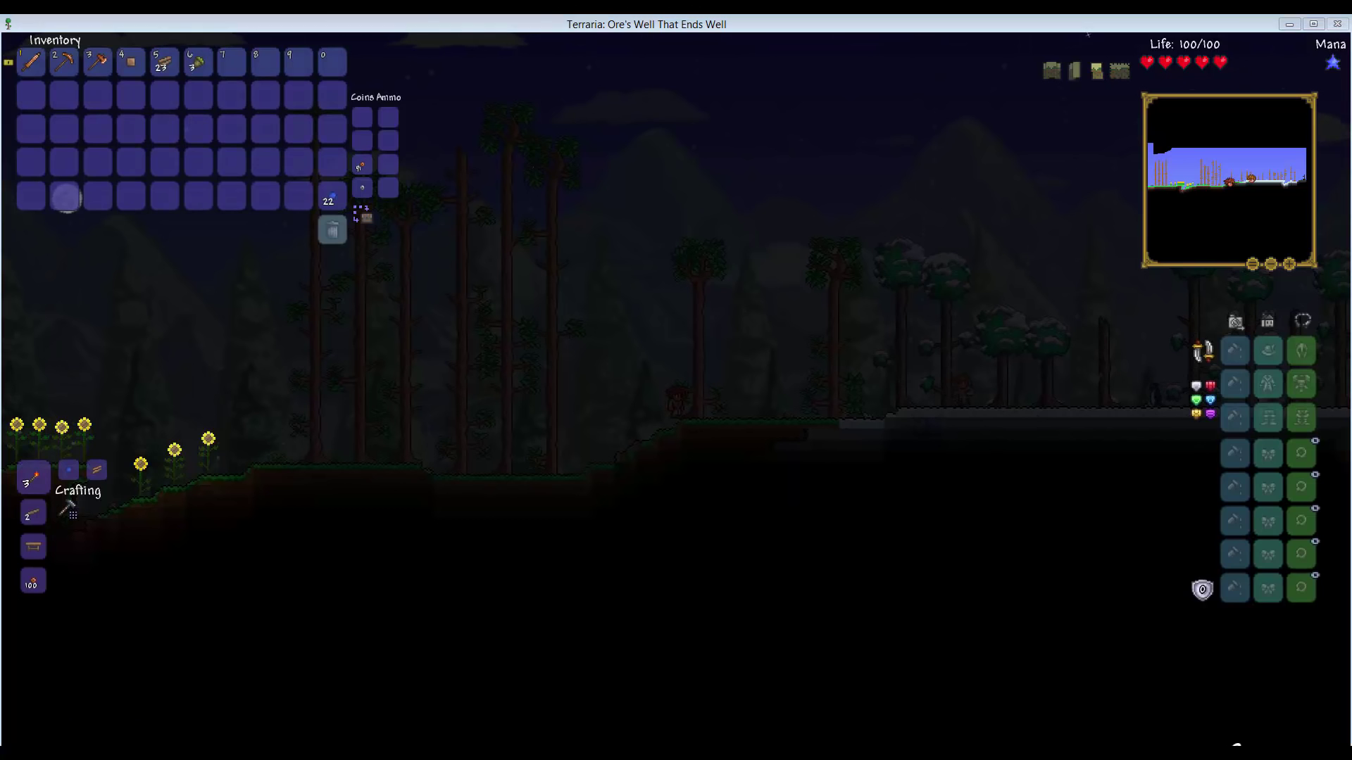
{"action": "left_click", "coordinate": [1237, 744]}
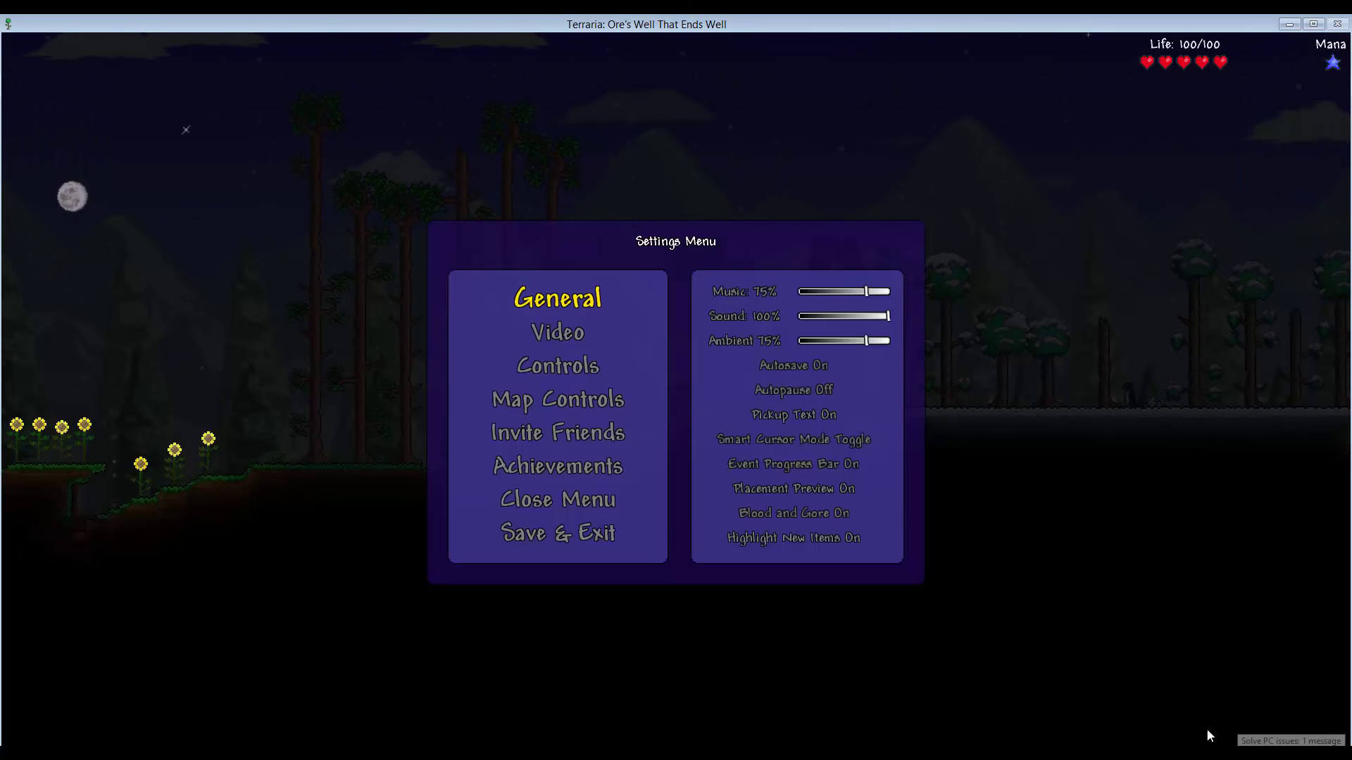
{"action": "left_click", "coordinate": [559, 332]}
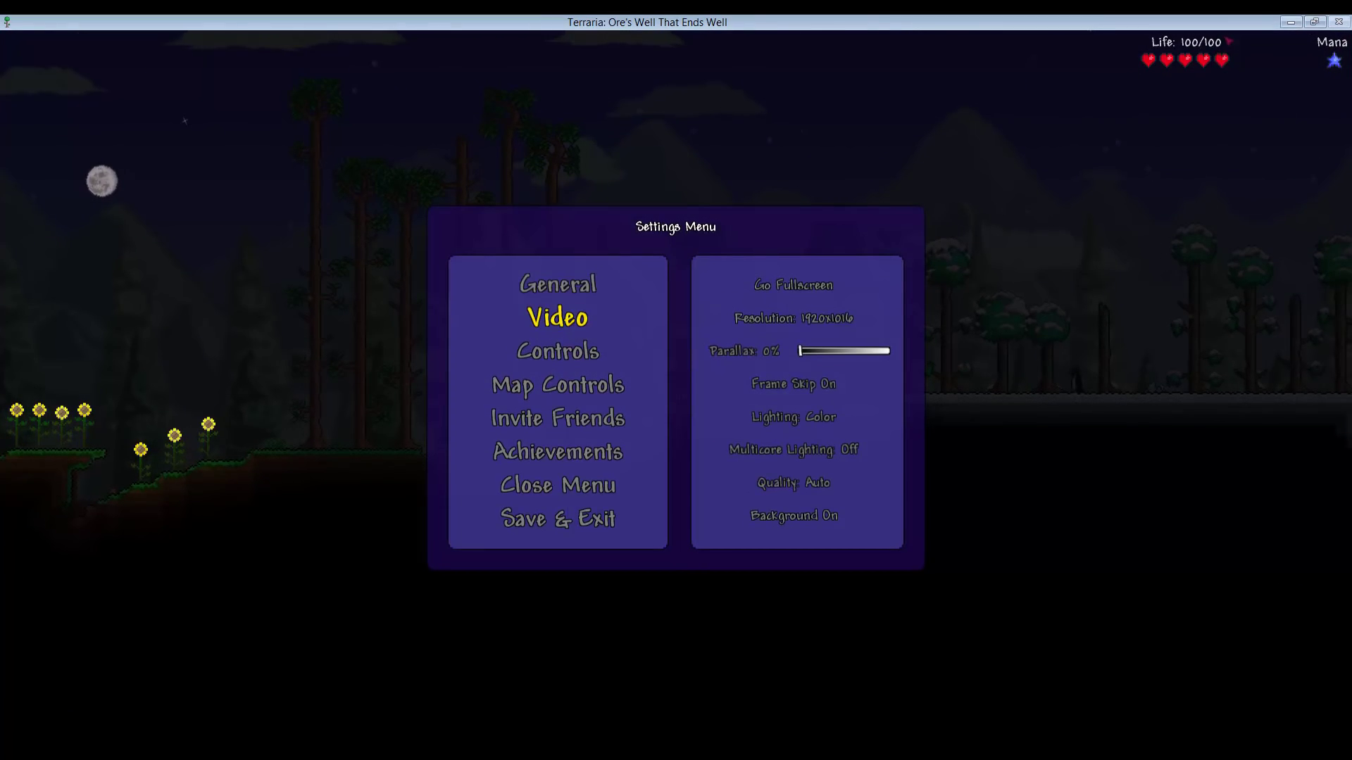
{"action": "key", "text": "Escape"}
{"action": "key", "text": "Escape"}
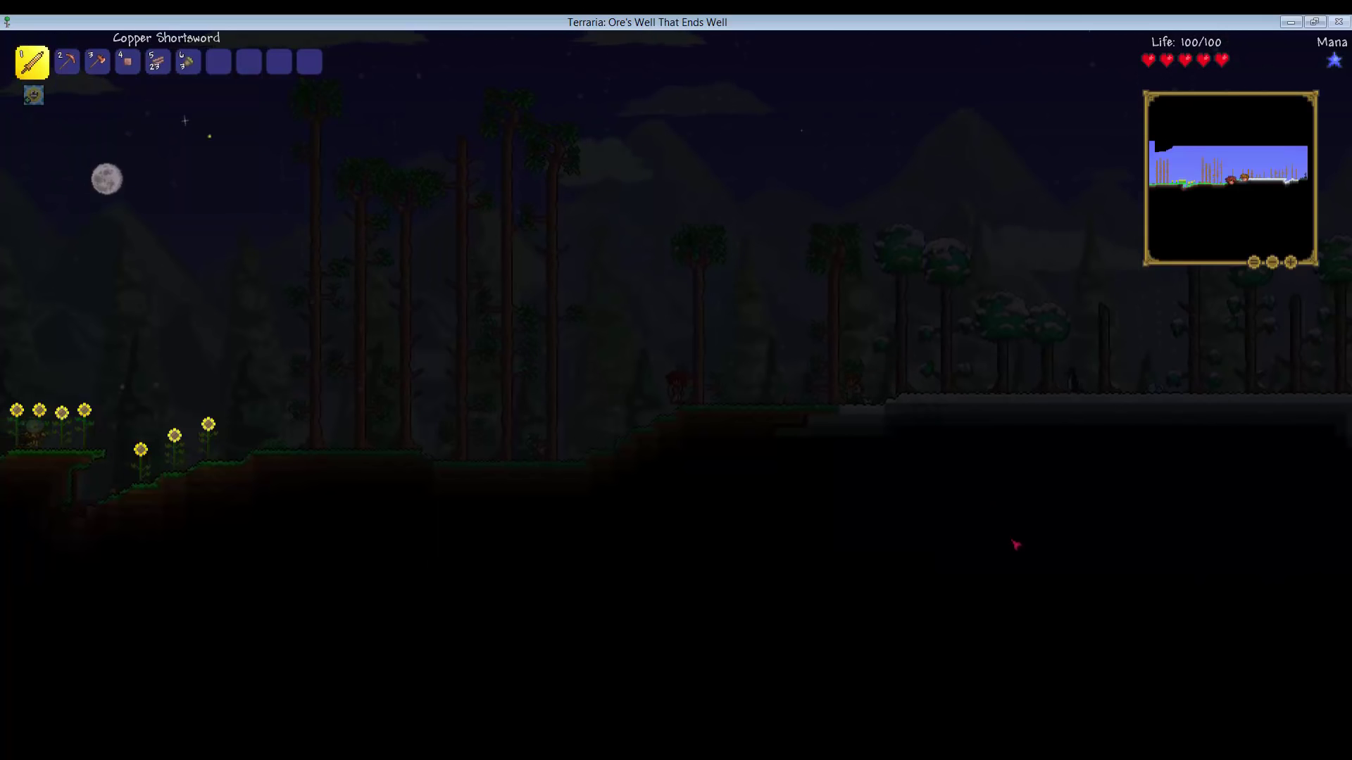
{"action": "key", "text": "Escape"}
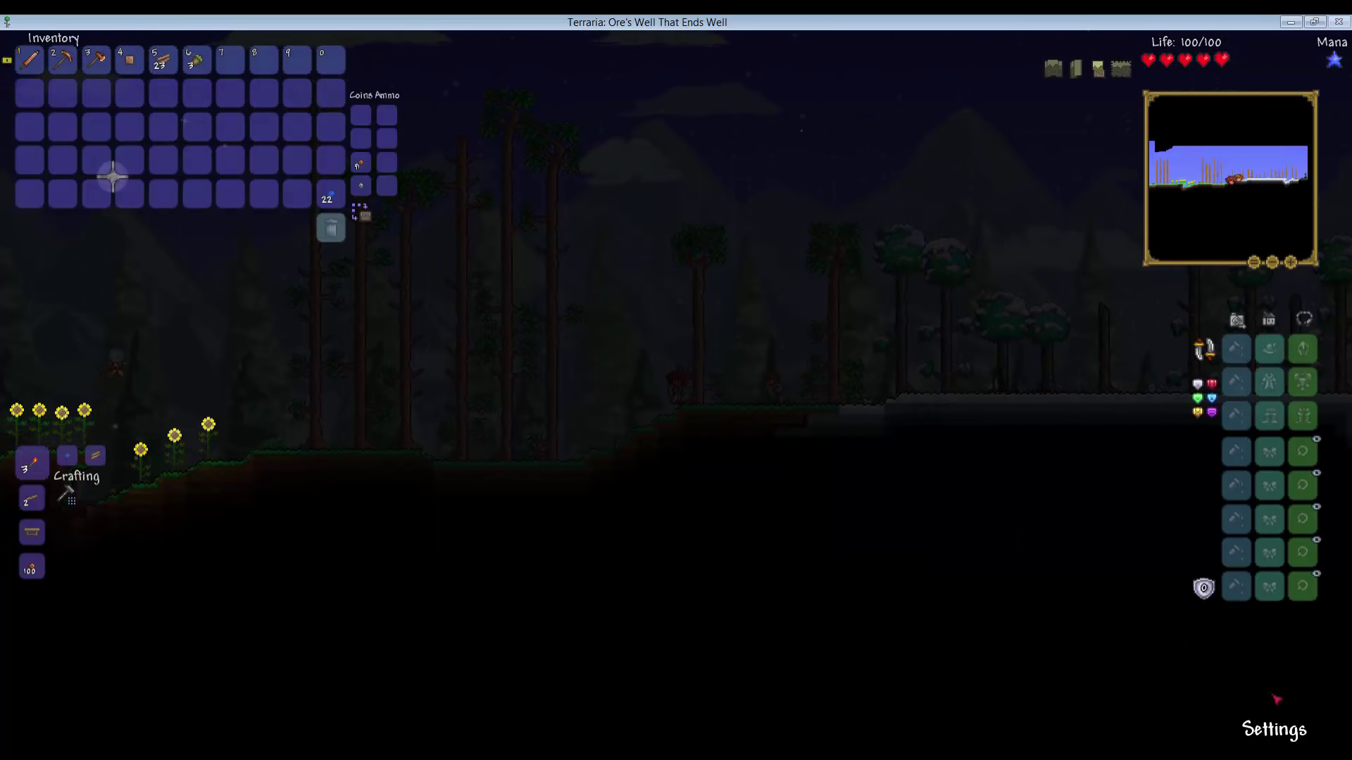
- Show the Steam friend-invite list from Settings, then close the overlay
{"action": "left_click", "coordinate": [1273, 735]}
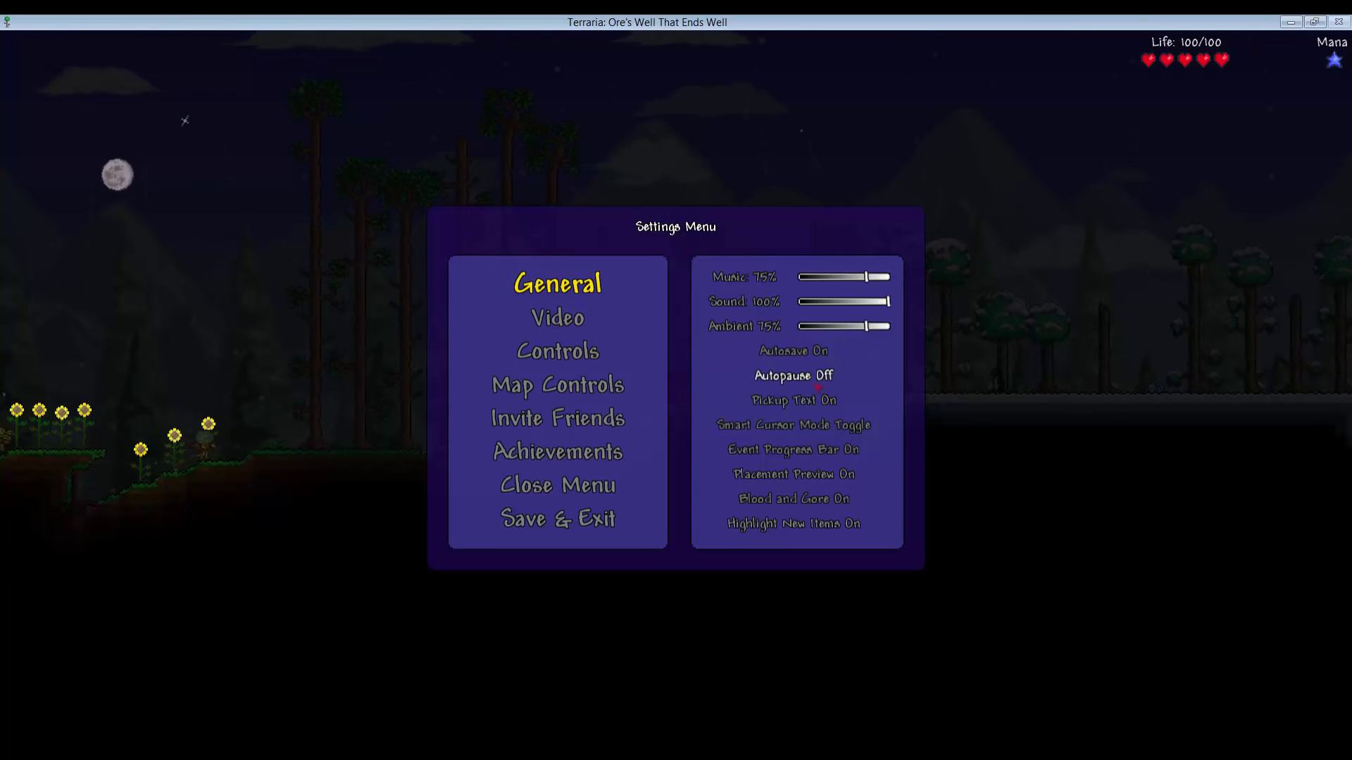
{"action": "left_click", "coordinate": [566, 432]}
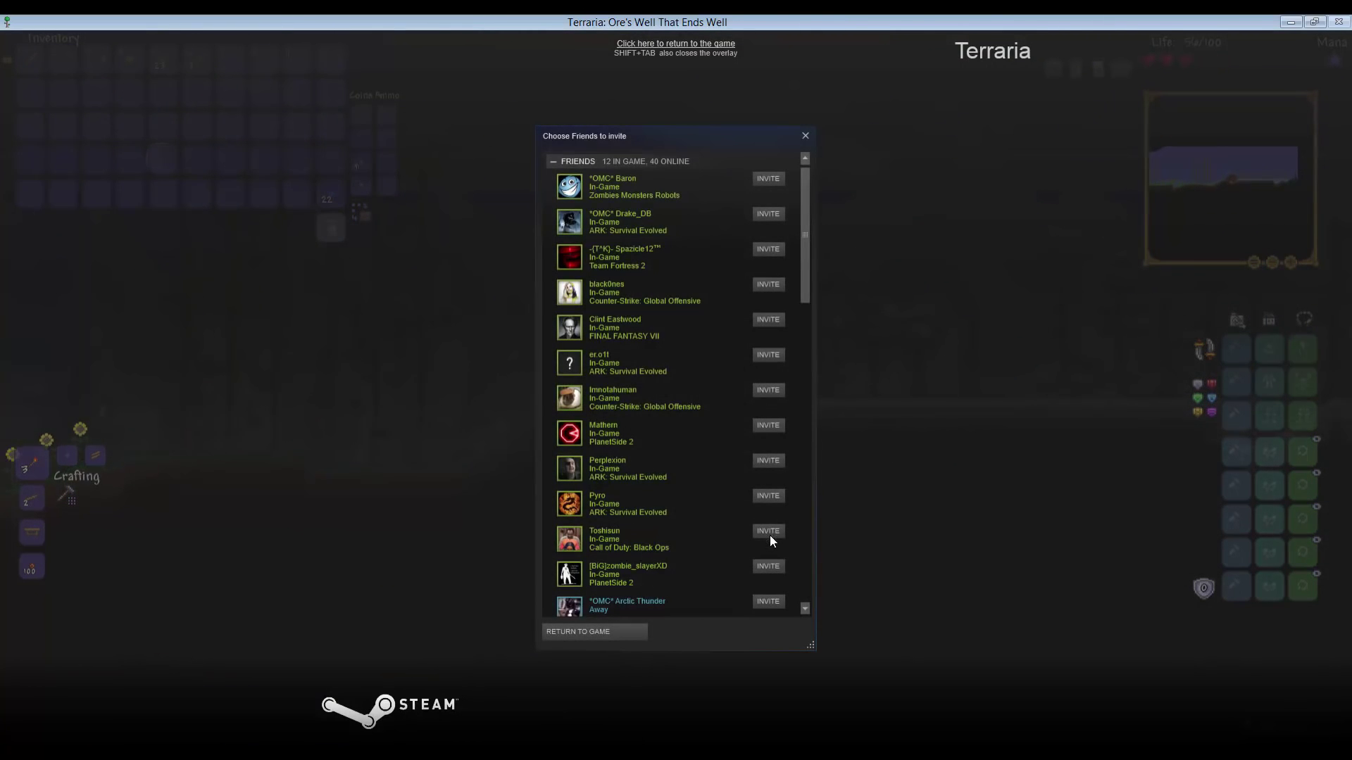
{"action": "key", "text": "shift+Tab"}
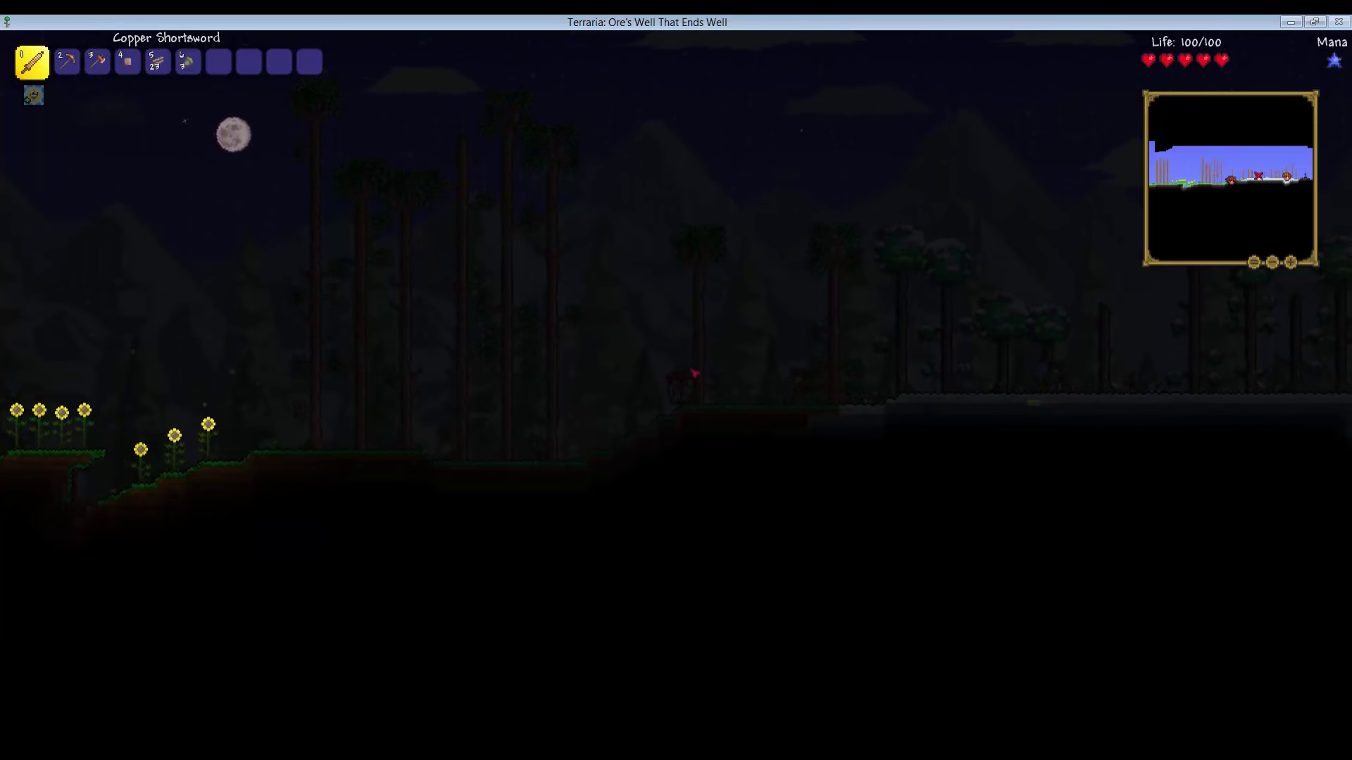
- Equip the Copper Pickaxe, then walk left and jump while holding the Fallen Star
{"action": "key", "text": "2"}
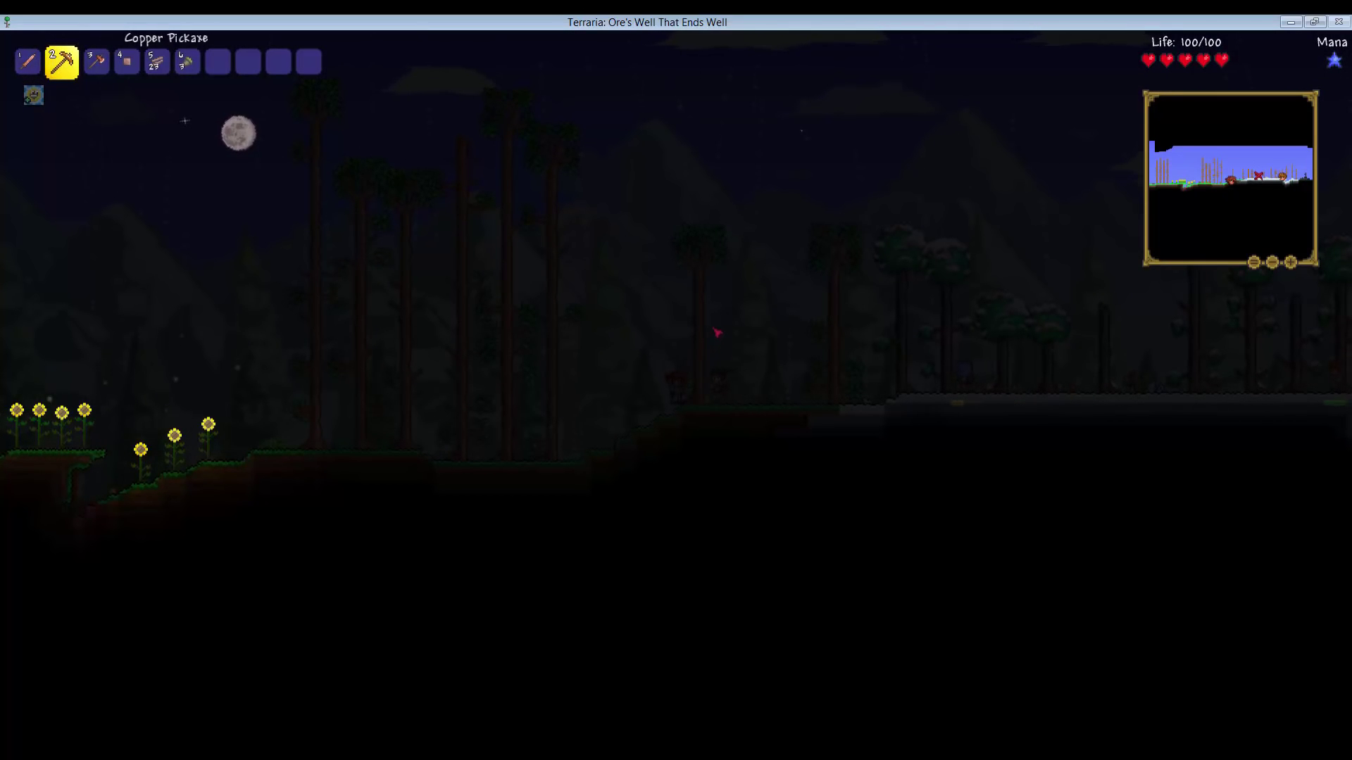
{"action": "key", "text": "a"}
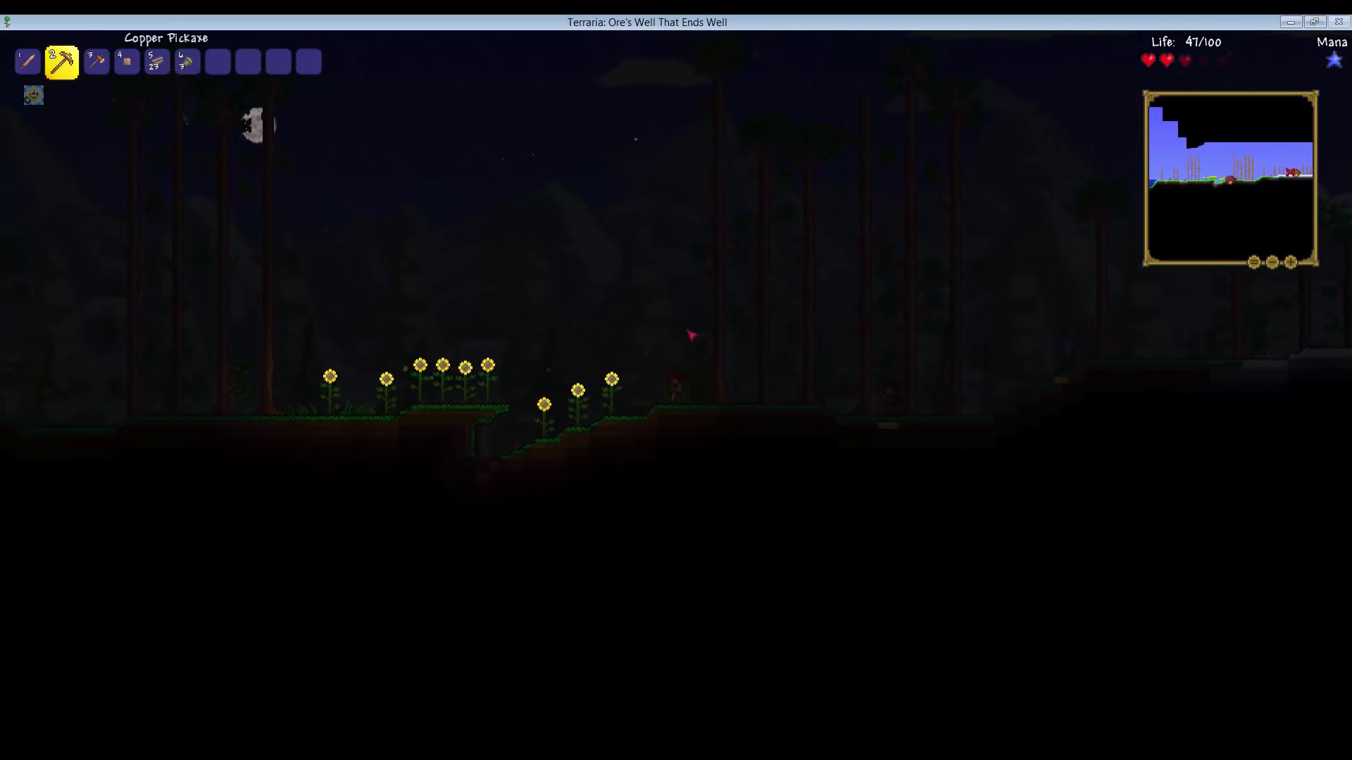
{"action": "key", "text": "7"}
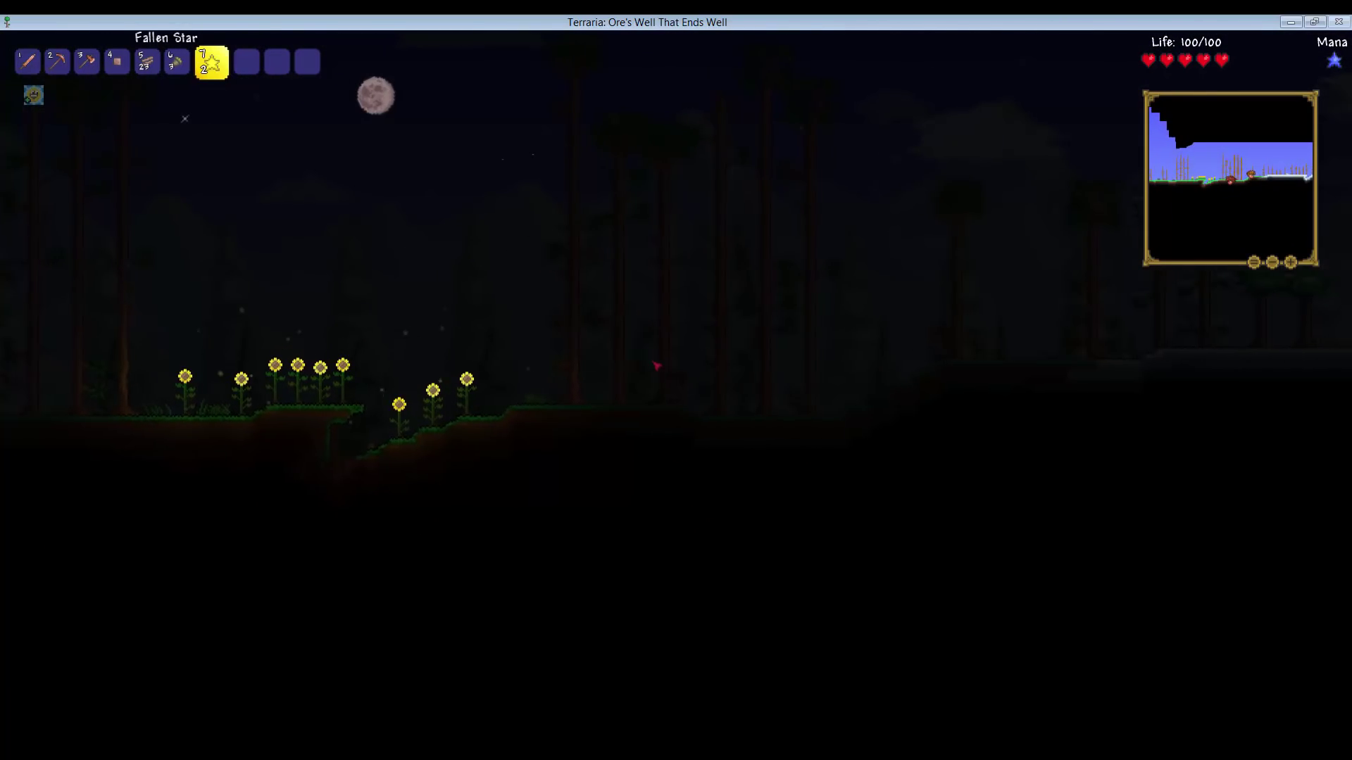
{"action": "key", "text": "a"}
{"action": "key", "text": "a"}
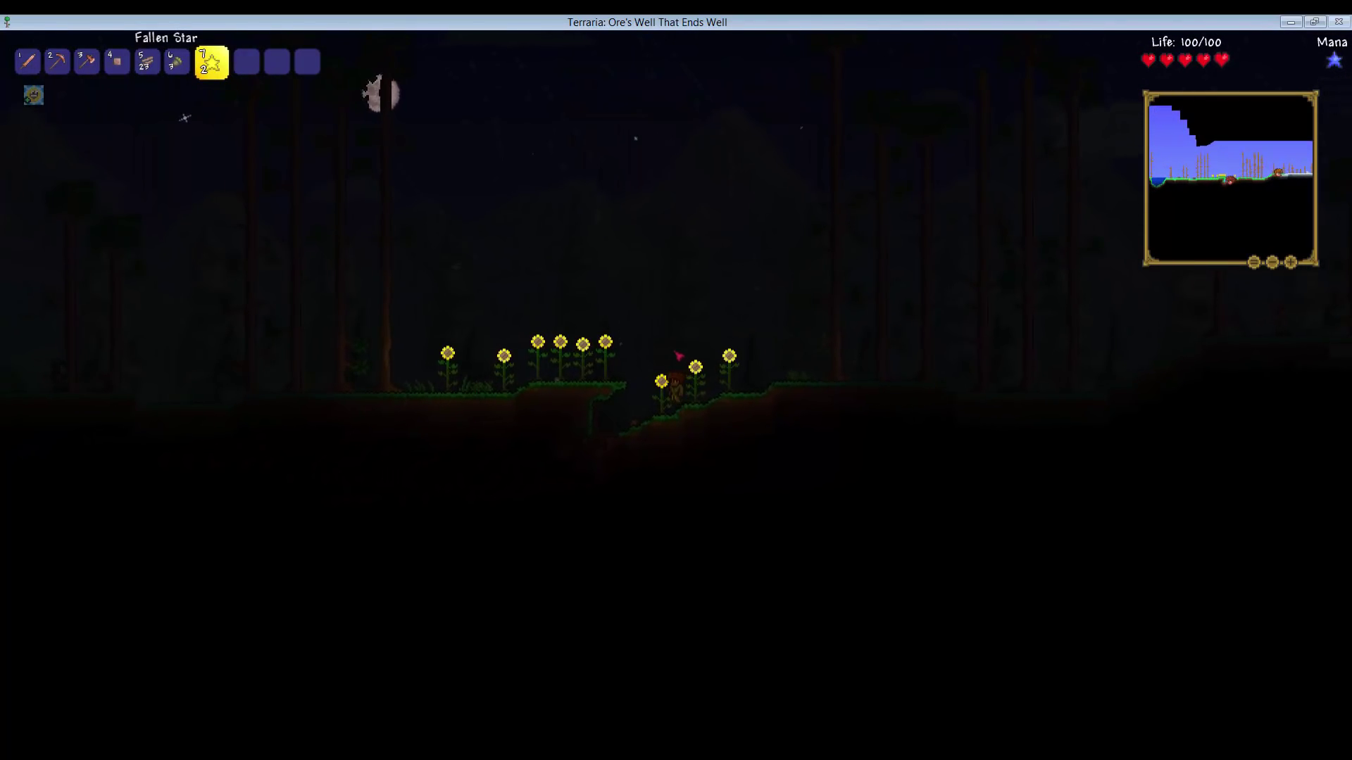
{"action": "key", "text": "d"}
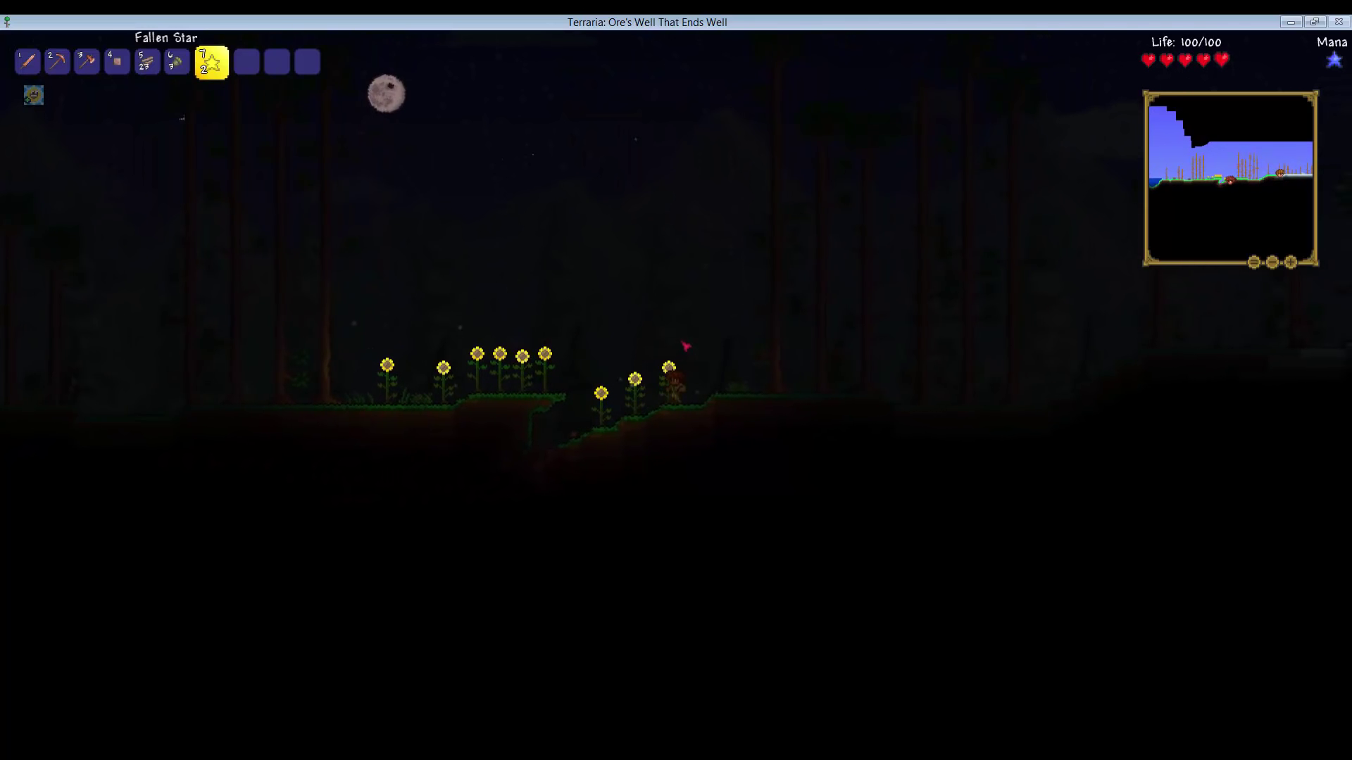
{"action": "key", "text": "a"}
{"action": "key", "text": "space"}
{"action": "key", "text": "a"}
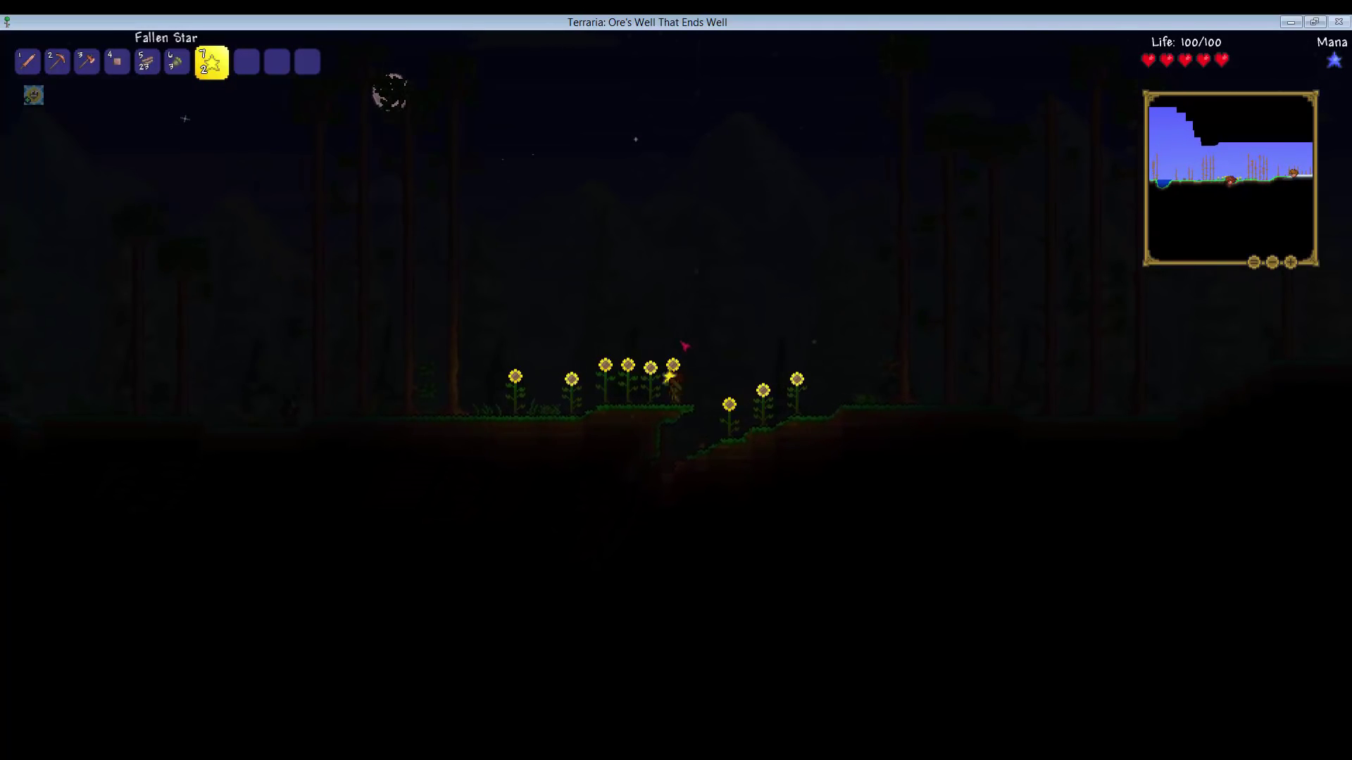
{"action": "key", "text": "d"}
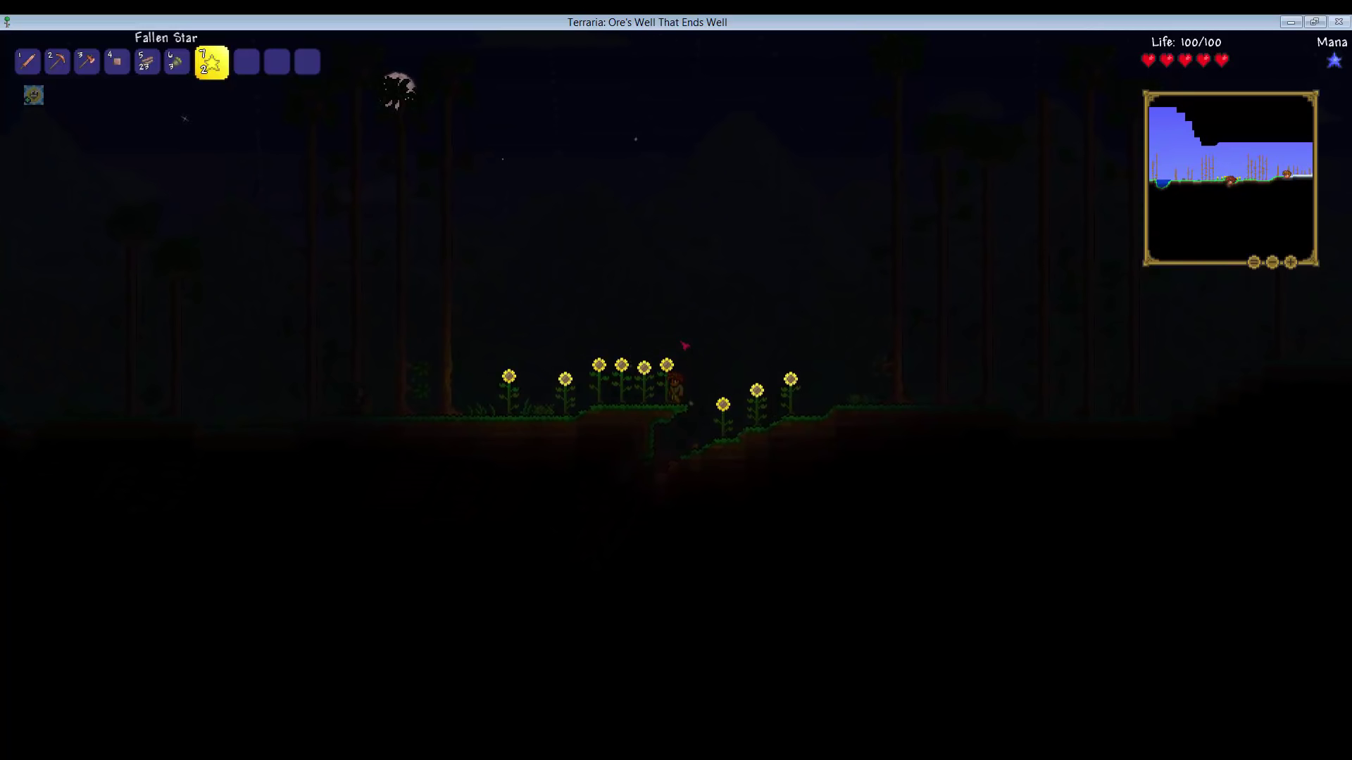